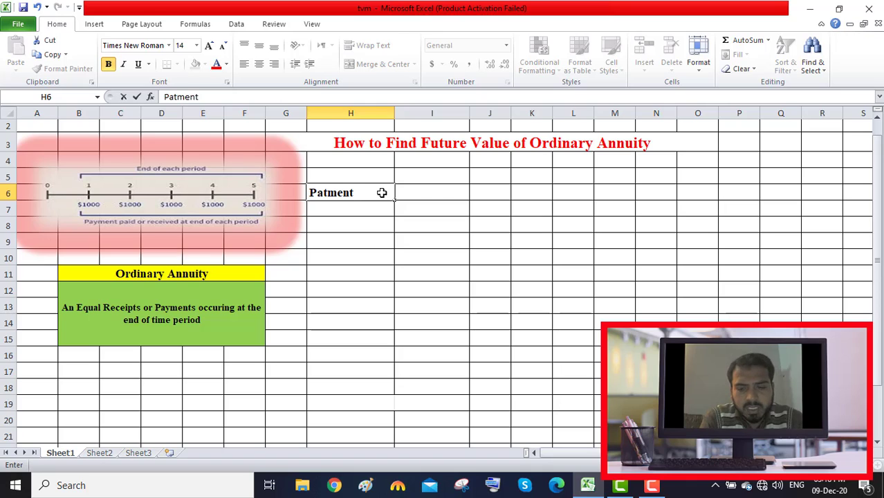
{"action": "key", "text": "BackSpace"}
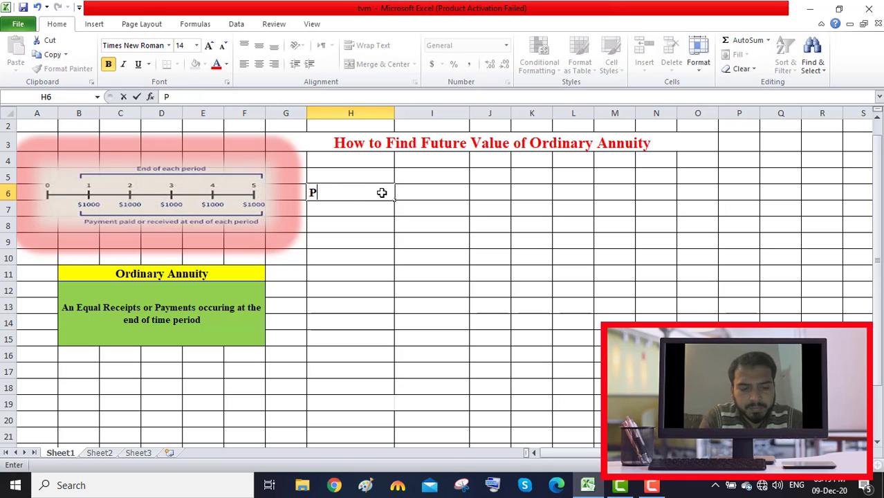
Step: Correct the misspelled label in H6 so it reads "Payment(pmt)"
{"action": "type", "text": "aym"}
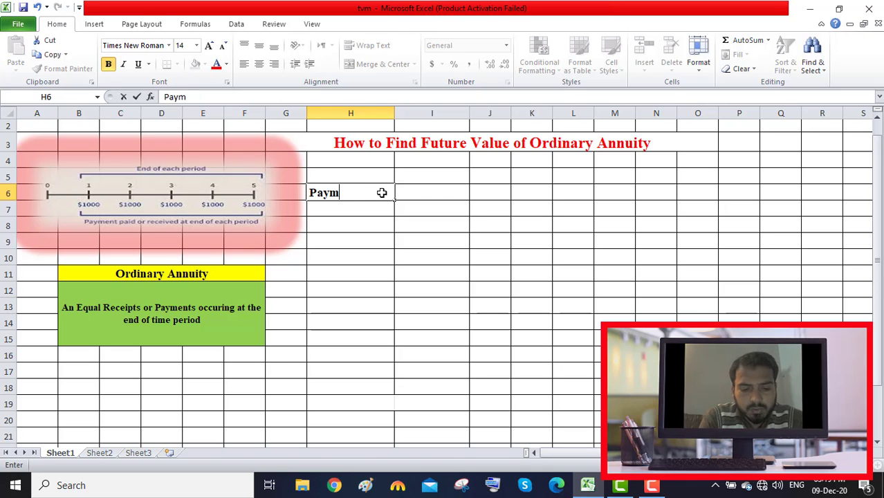
{"action": "type", "text": "ent("}
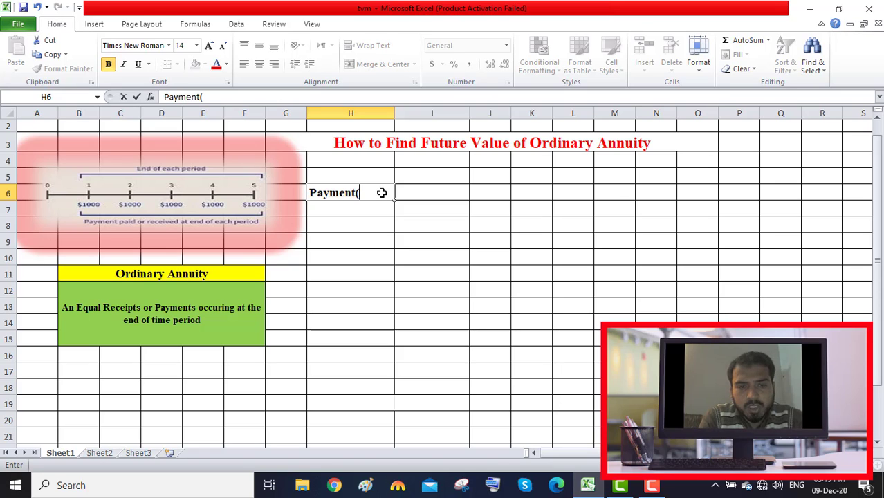
{"action": "type", "text": "pmt"}
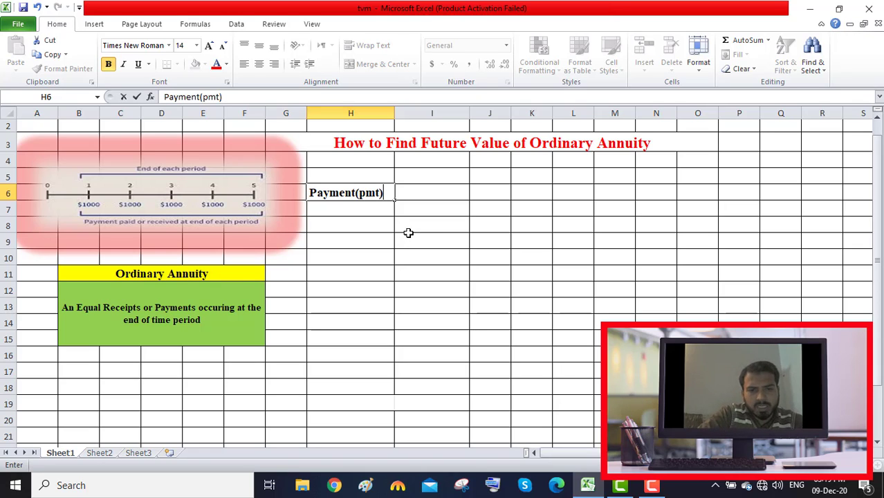
{"action": "left_click", "coordinate": [431, 233]}
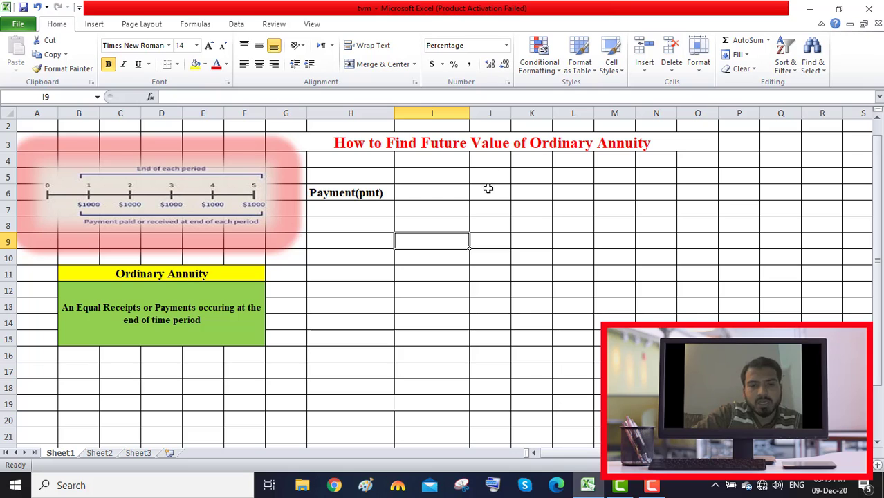
Step: Enter a payment amount of $1,000 in I6, beside the payment label
{"action": "left_click", "coordinate": [448, 193]}
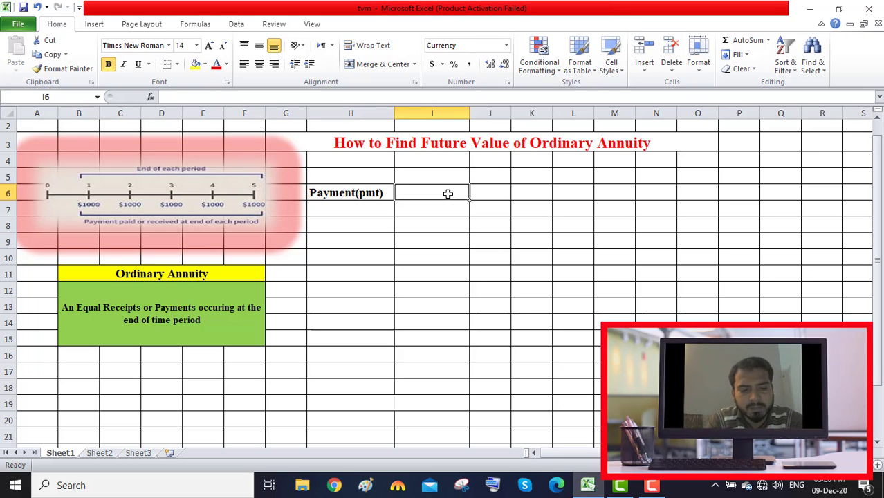
{"action": "type", "text": "$1,000"}
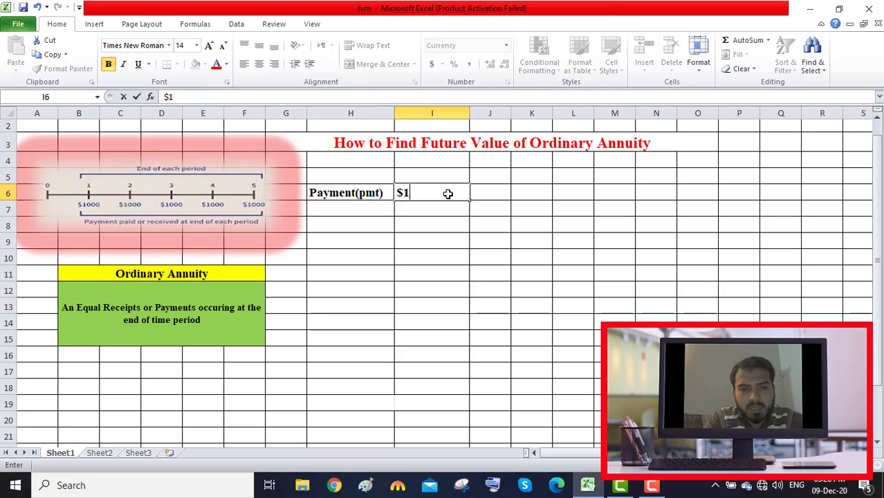
{"action": "key", "text": "Return"}
Step: Label cell H9 "Interest Rate" and enter 10% beside it in I9
{"action": "key", "text": "Down"}
{"action": "key", "text": "Down"}
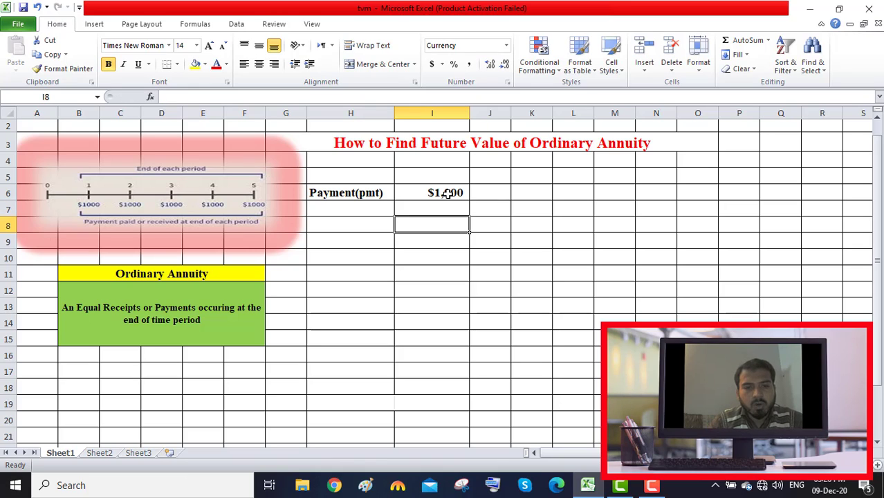
{"action": "key", "text": "Left"}
{"action": "type", "text": "In"}
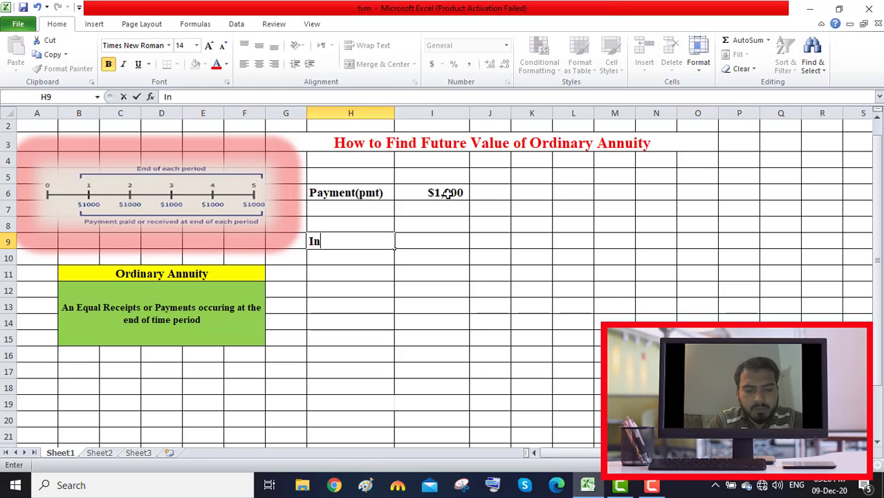
{"action": "type", "text": "terest RAte"}
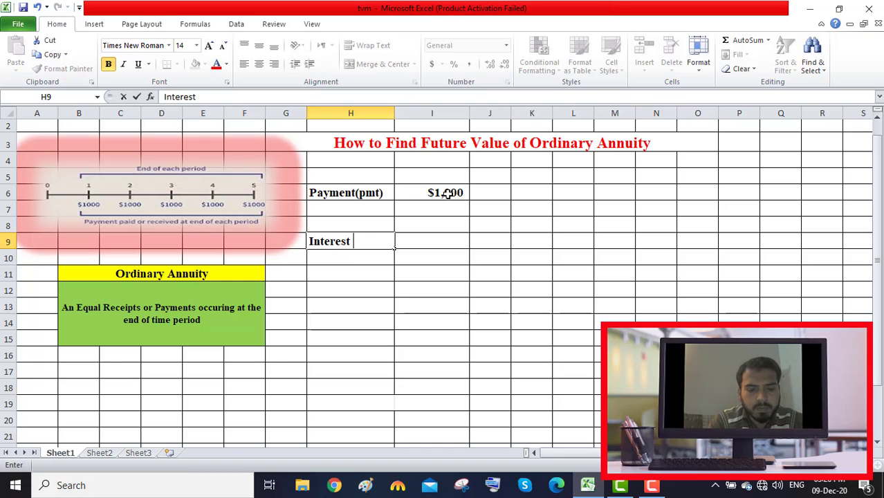
{"action": "key", "text": "BackSpace"}
{"action": "key", "text": "BackSpace"}
{"action": "key", "text": "BackSpace"}
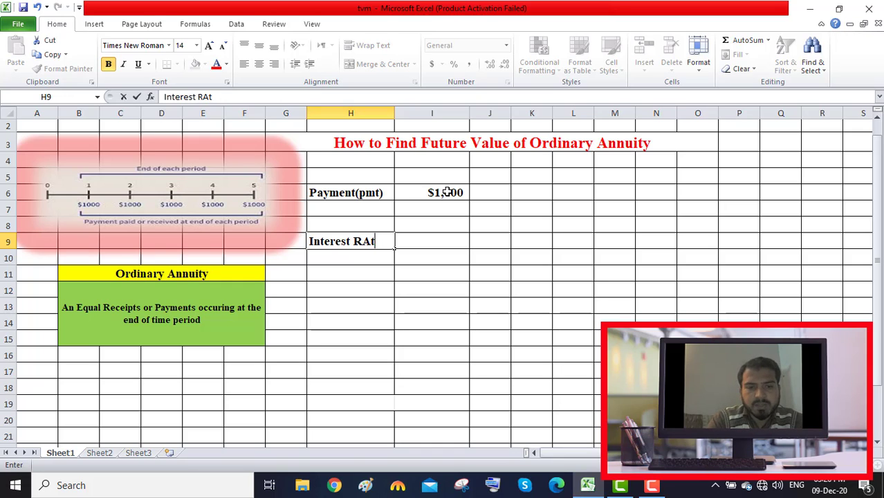
{"action": "type", "text": "ate"}
{"action": "key", "text": "Tab"}
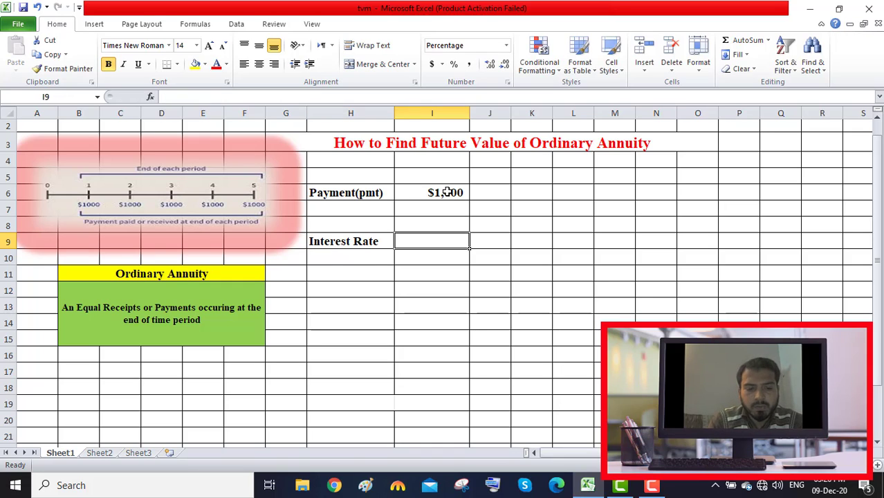
{"action": "type", "text": "10"}
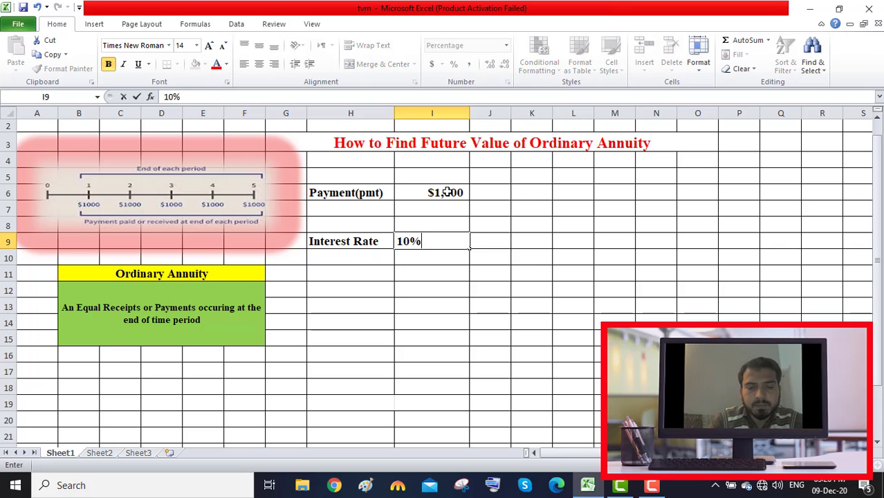
{"action": "key", "text": "Return"}
Step: Label cell H12 "Number of Years" and enter 5 beside it in I12
{"action": "key", "text": "Down"}
{"action": "key", "text": "Down"}
{"action": "key", "text": "Left"}
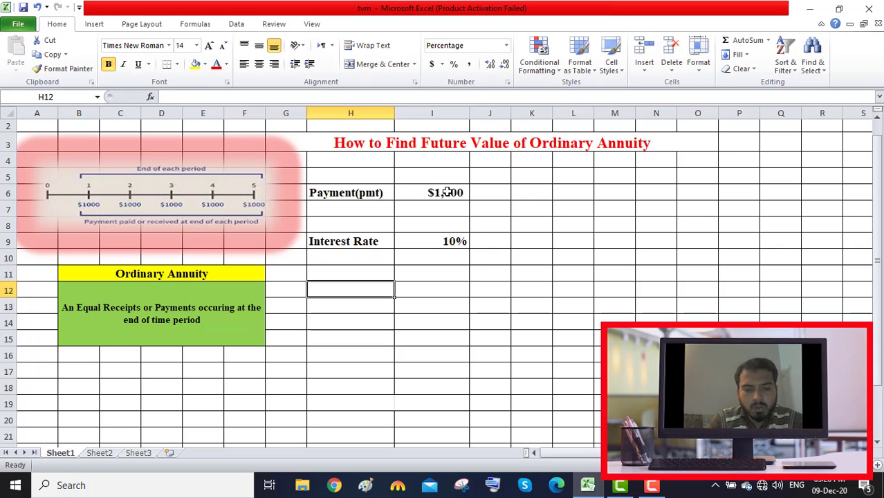
{"action": "type", "text": "Num"}
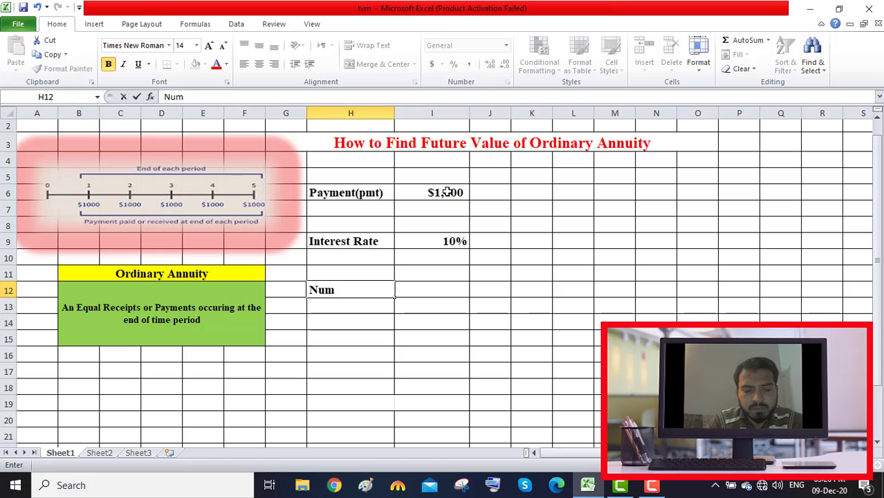
{"action": "type", "text": "ber of Years"}
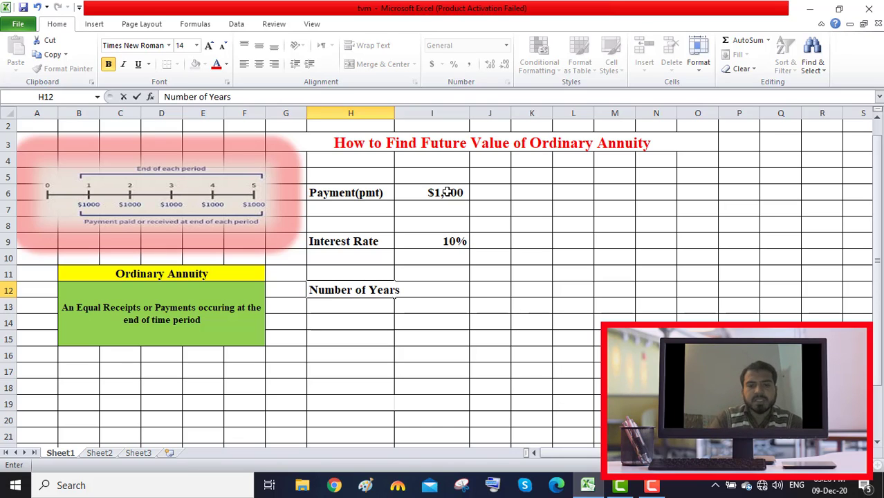
{"action": "key", "text": "Tab"}
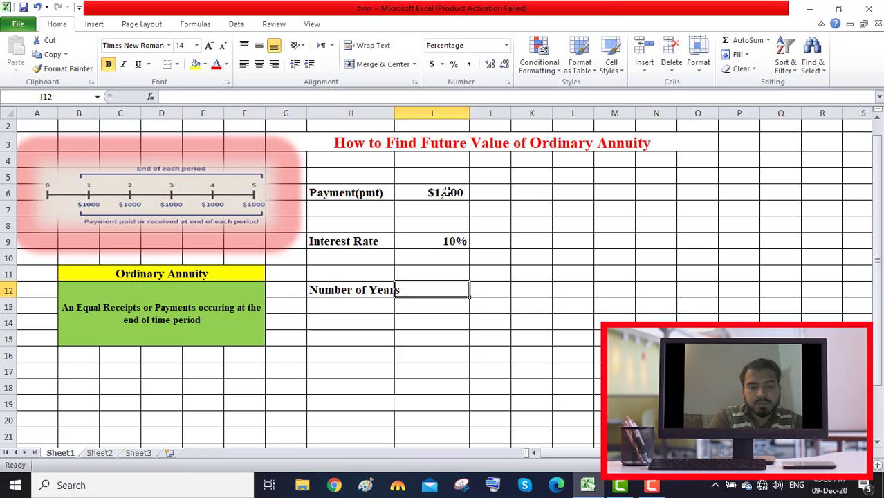
{"action": "type", "text": "5"}
{"action": "key", "text": "Tab"}
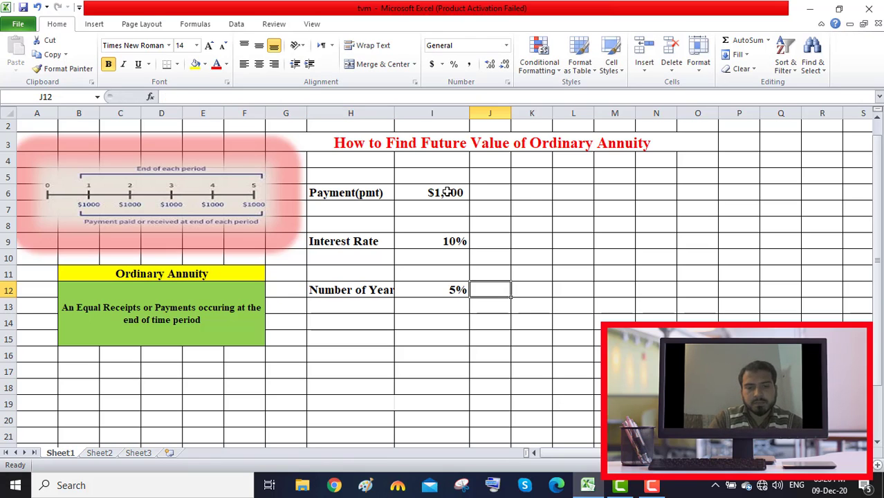
Step: Change the number format of I12 to General and re-enter the number of years as 5
{"action": "left_click", "coordinate": [457, 290]}
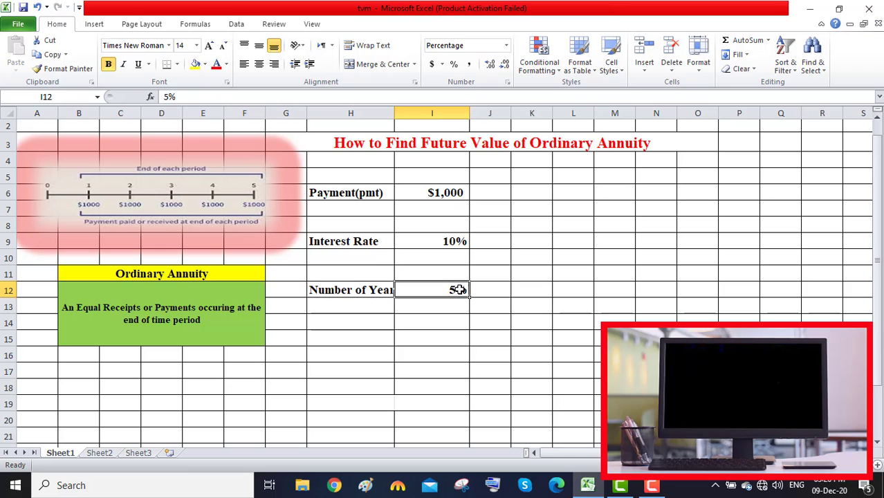
{"action": "left_click", "coordinate": [506, 45]}
{"action": "left_click", "coordinate": [486, 62]}
{"action": "left_click", "coordinate": [619, 289]}
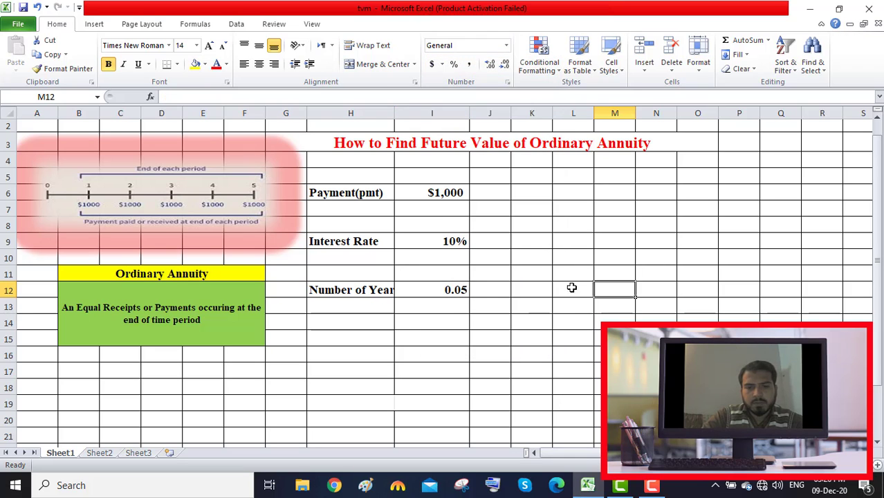
{"action": "left_click", "coordinate": [463, 291]}
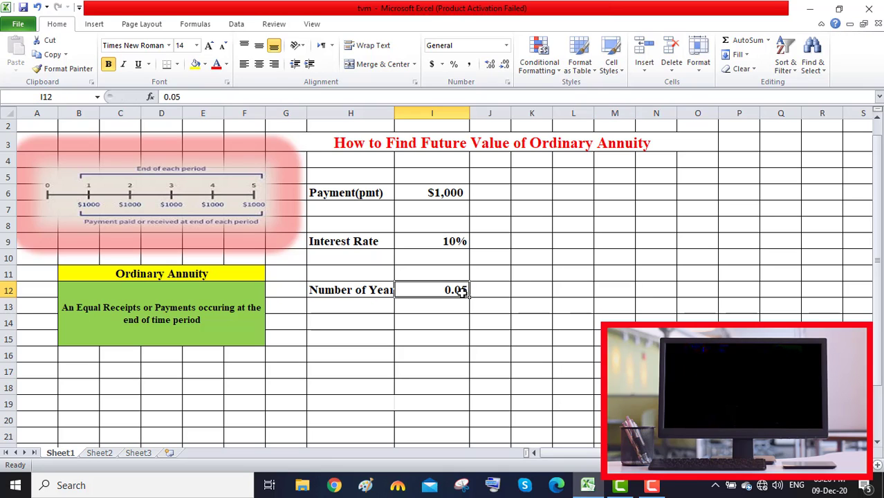
{"action": "type", "text": "5"}
{"action": "key", "text": "Return"}
{"action": "key", "text": "Return"}
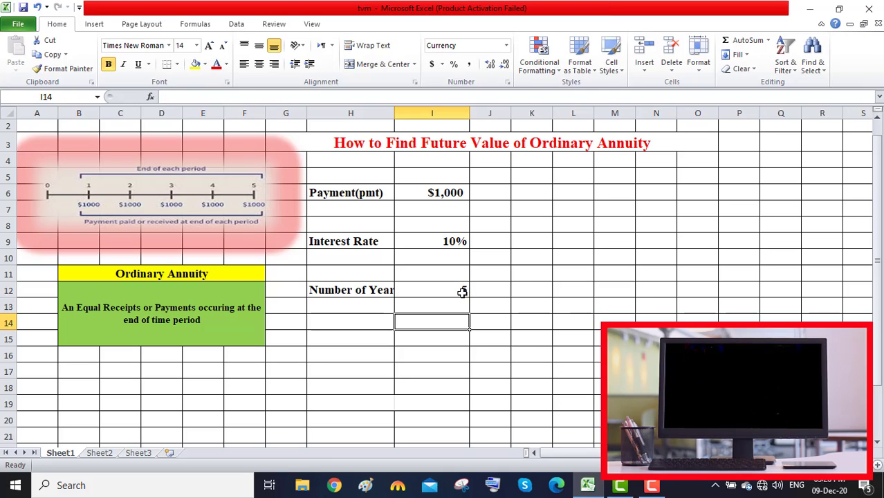
Step: Label cell H15 "Future Value Of Annuity" and wrap its text within the cell
{"action": "key", "text": "Down"}
{"action": "key", "text": "Left"}
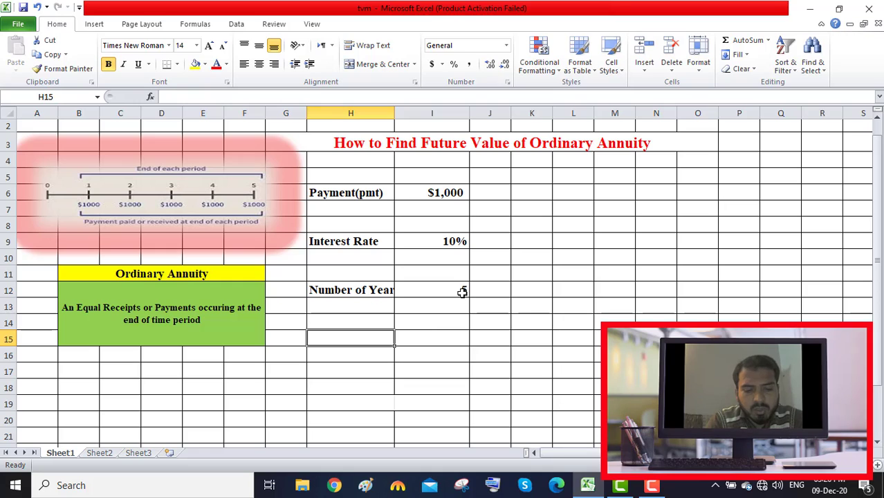
{"action": "type", "text": "Fut"}
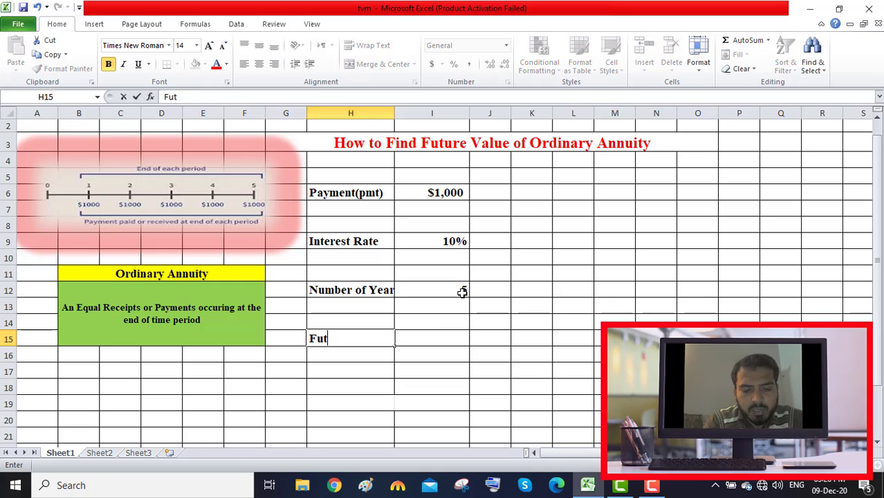
{"action": "type", "text": "ure Val"}
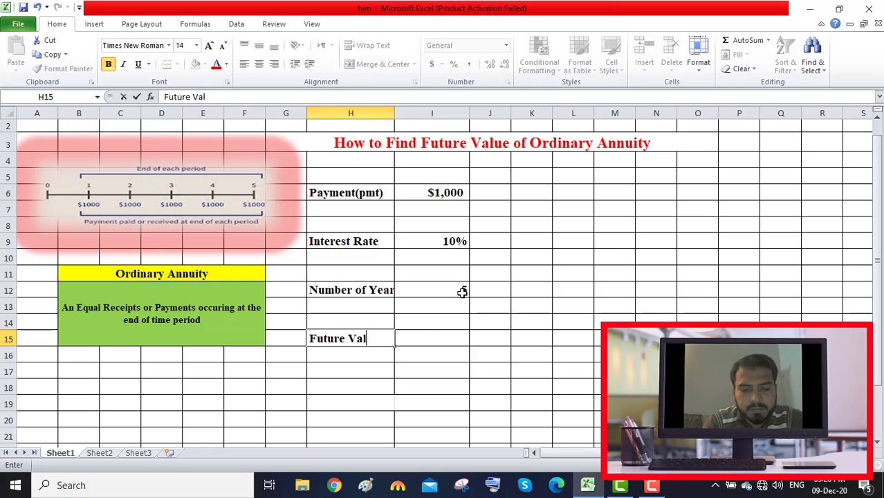
{"action": "type", "text": "ue Of A"}
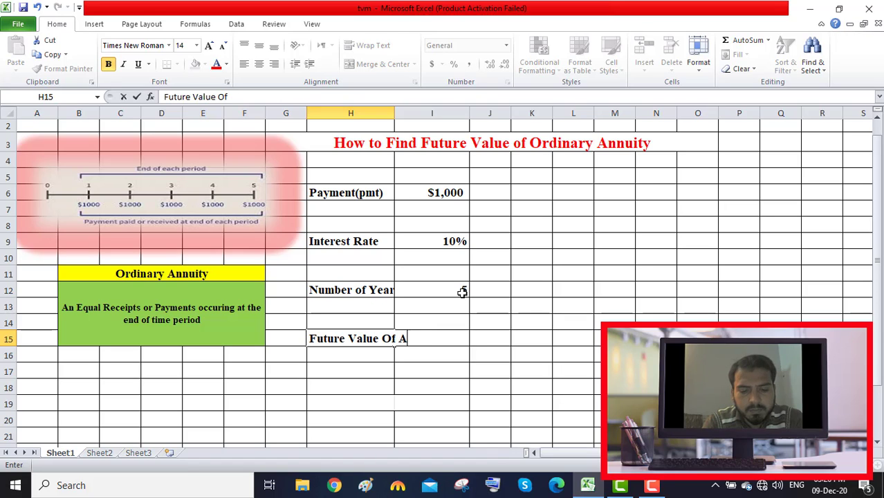
{"action": "type", "text": "nnuity"}
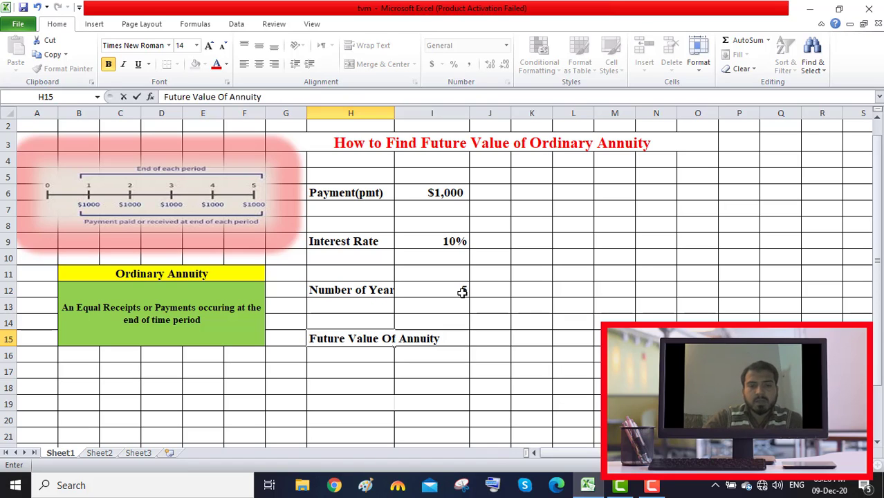
{"action": "left_click", "coordinate": [406, 365]}
{"action": "left_click", "coordinate": [381, 337]}
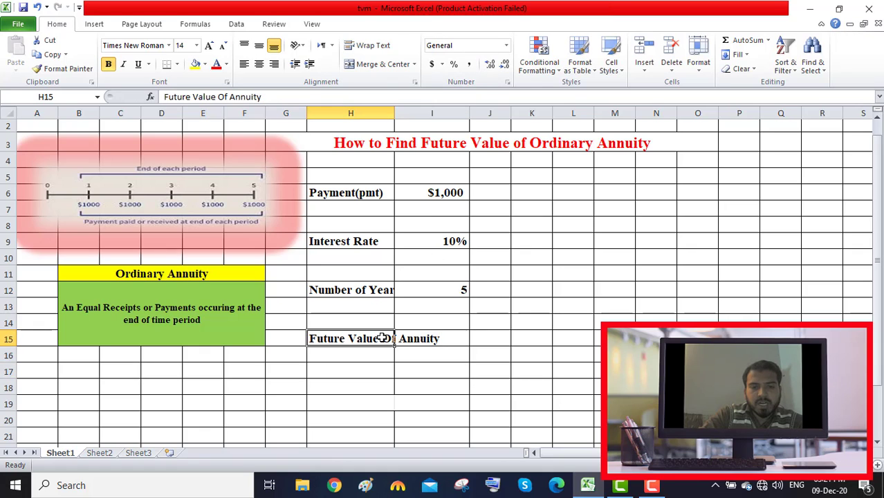
{"action": "left_click", "coordinate": [380, 47]}
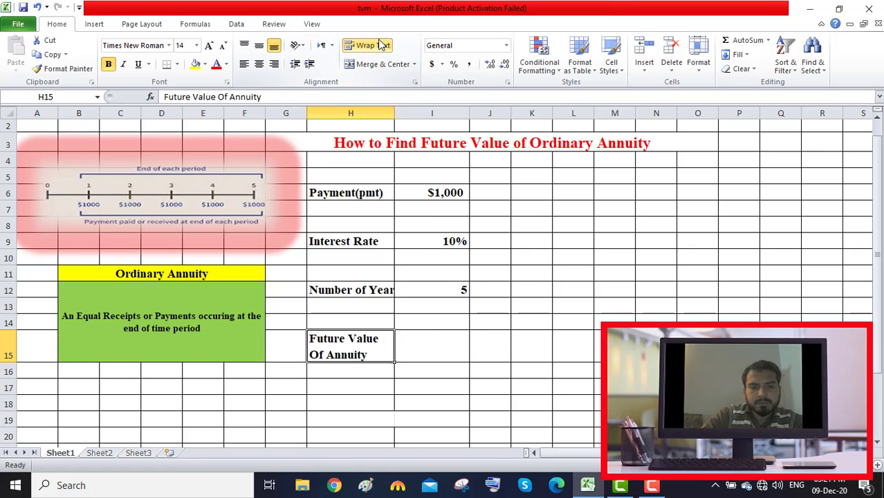
Step: Start an FV formula in I15 using interest rate cell I9 as rate and number-of-years cell I12 as nper
{"action": "left_click", "coordinate": [450, 345]}
{"action": "type", "text": "="}
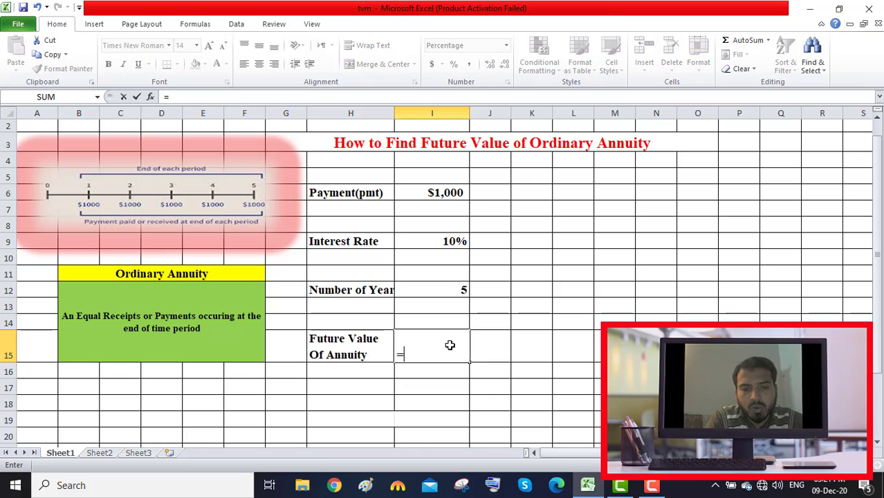
{"action": "type", "text": "fv"}
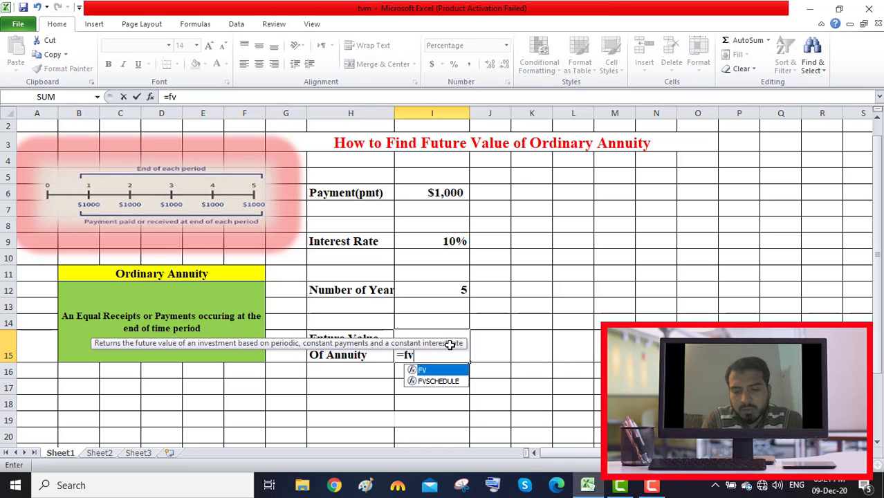
{"action": "type", "text": "("}
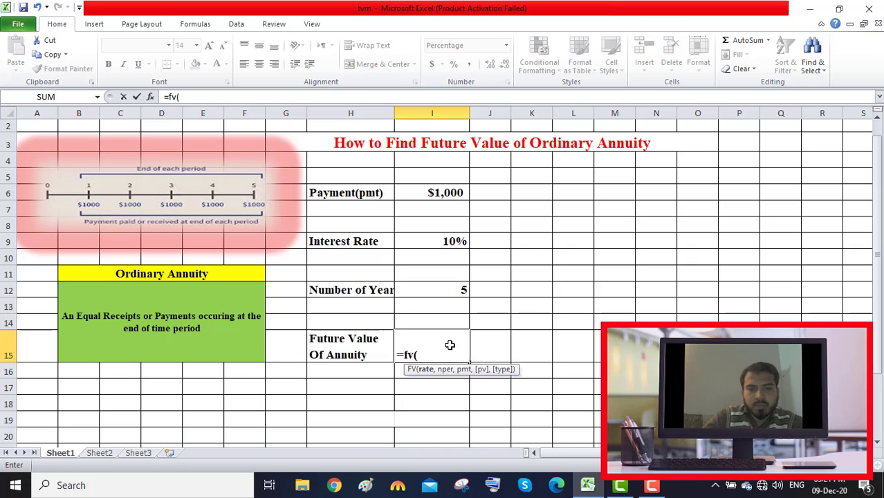
{"action": "left_click", "coordinate": [459, 241]}
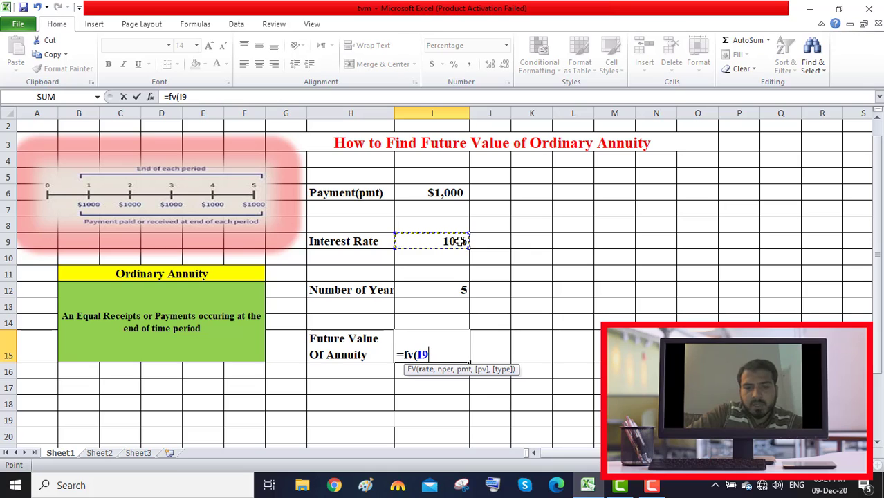
{"action": "type", "text": ","}
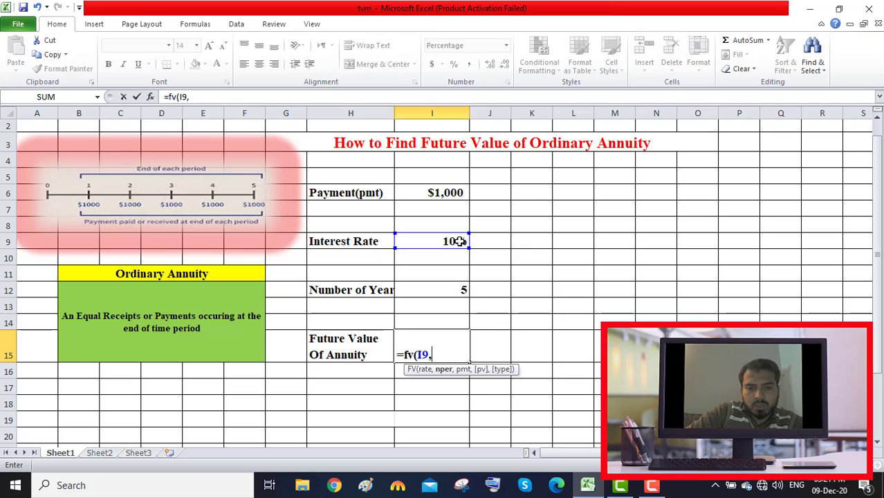
{"action": "left_click", "coordinate": [452, 292]}
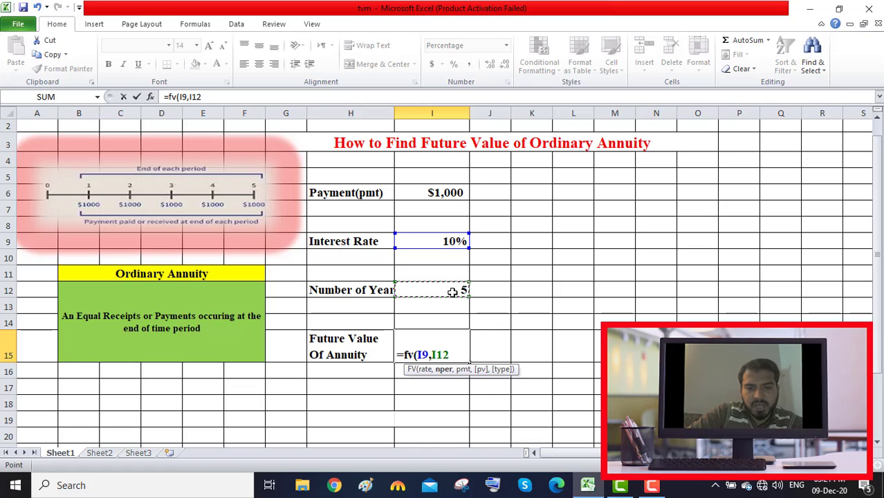
{"action": "type", "text": ","}
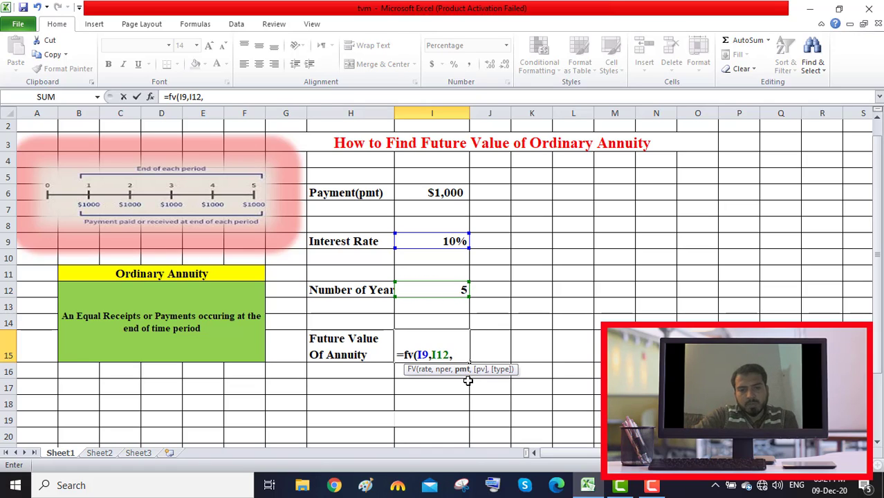
Step: Complete the FV formula in I15 with the negative payment -I6 as pmt, 0 as pv and 0 (end of the period) as type
{"action": "left_click", "coordinate": [448, 191]}
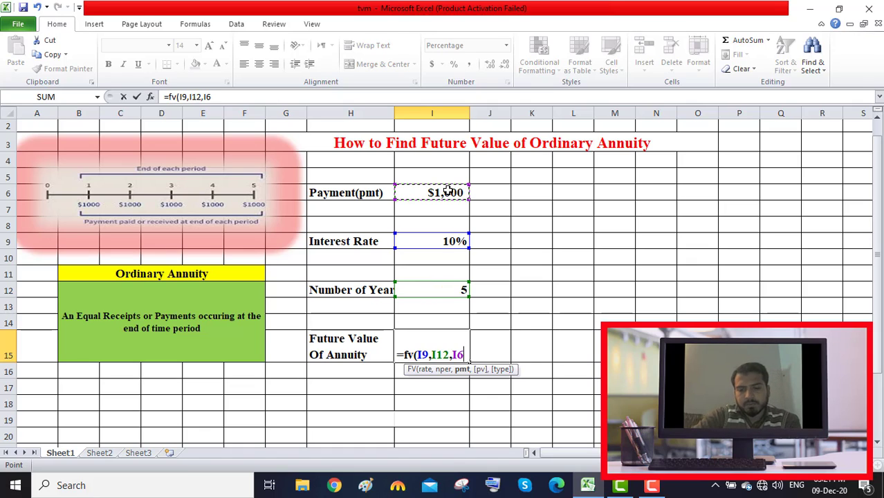
{"action": "key", "text": "BackSpace"}
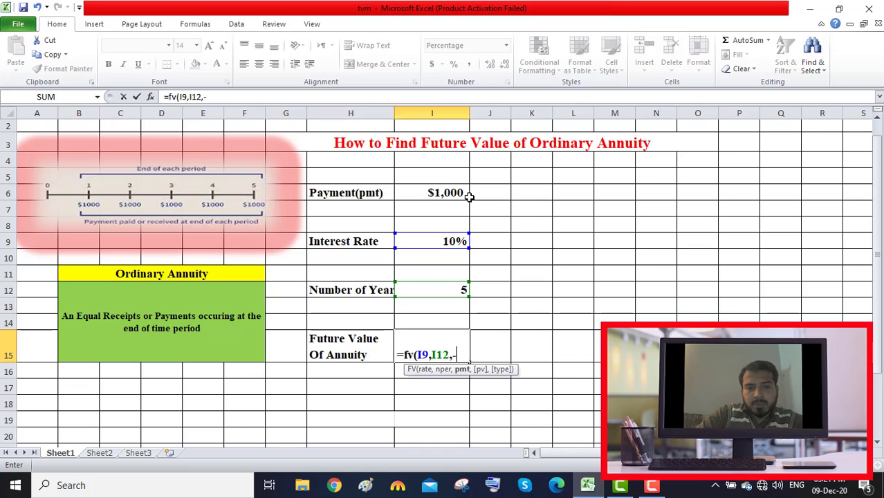
{"action": "left_click", "coordinate": [442, 192]}
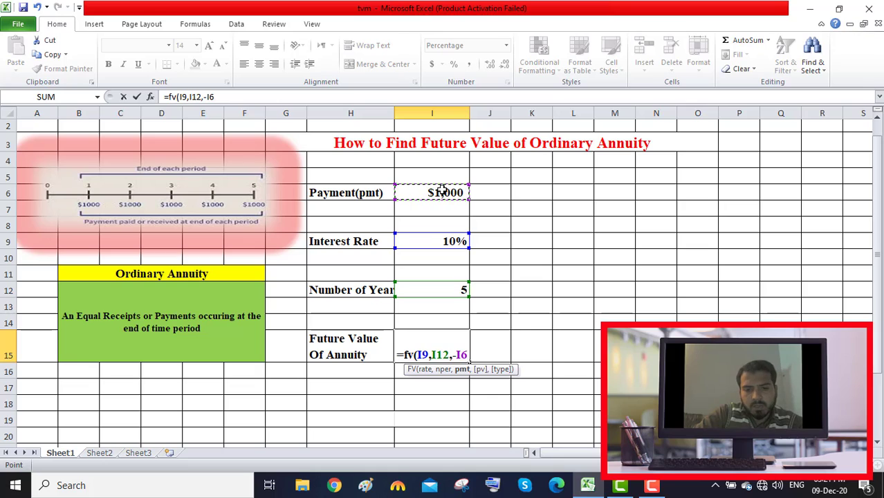
{"action": "type", "text": ","}
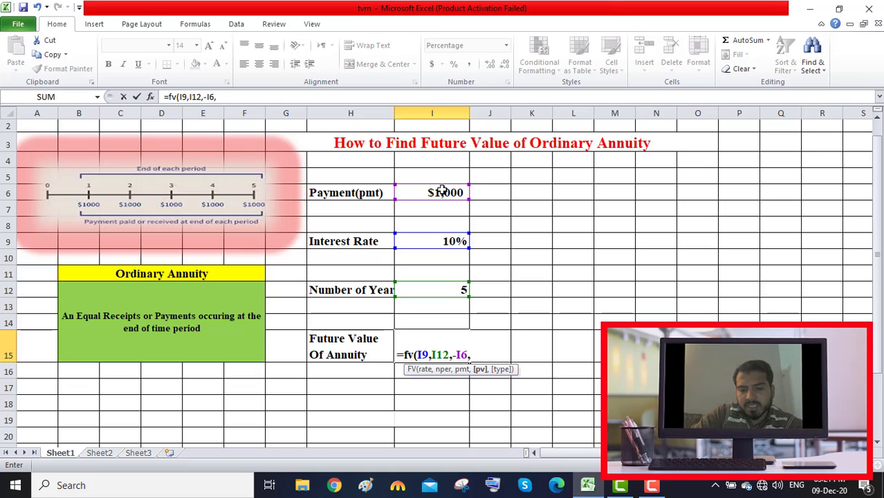
{"action": "type", "text": "0"}
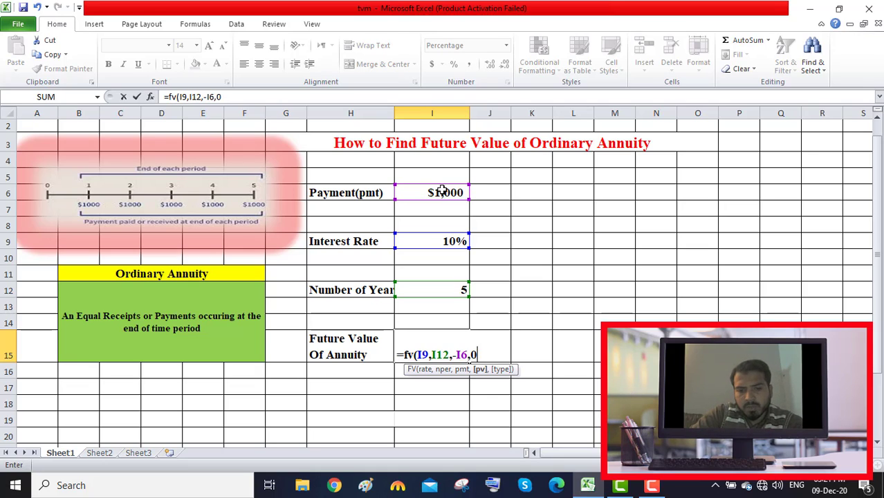
{"action": "type", "text": ","}
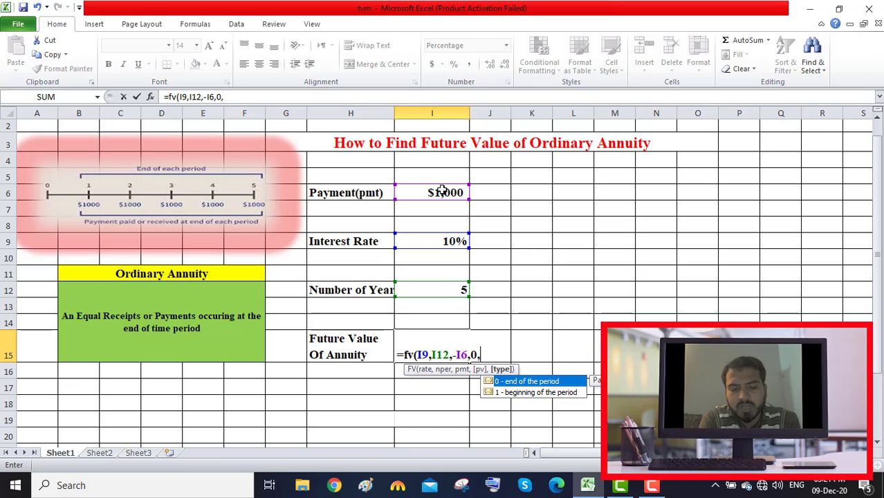
{"action": "type", "text": "0"}
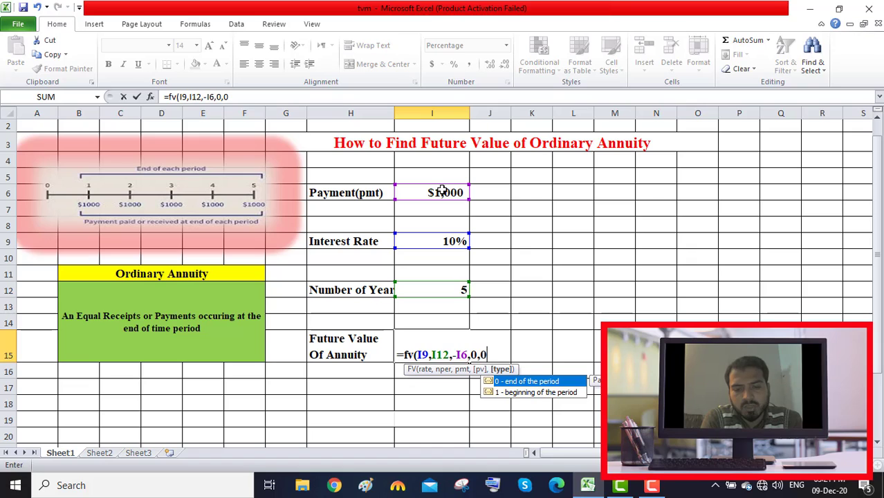
{"action": "type", "text": ")"}
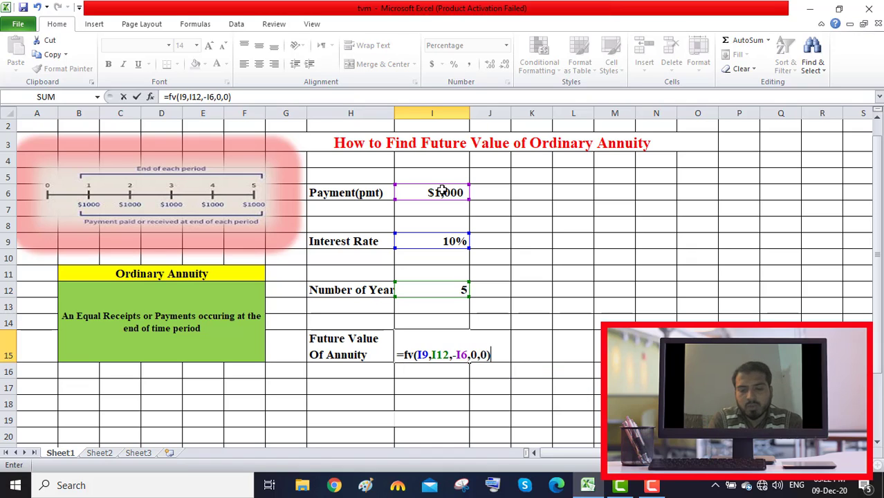
{"action": "key", "text": "Return"}
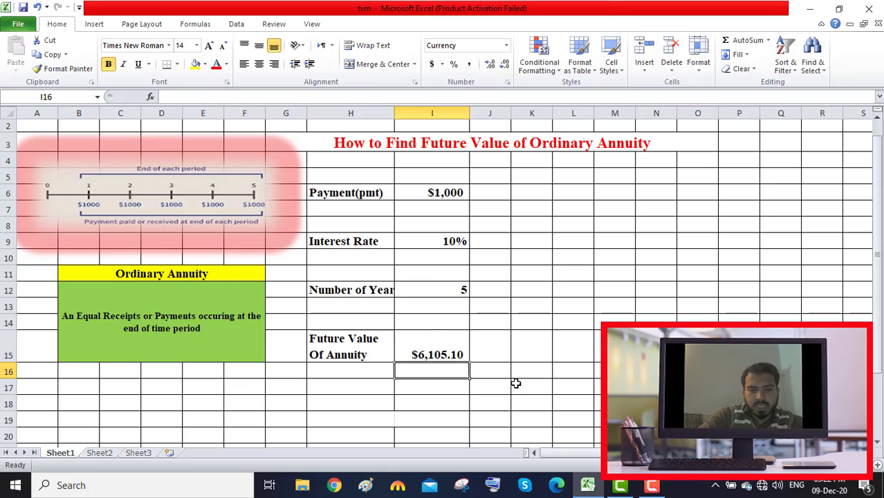
{"action": "left_click", "coordinate": [549, 385]}
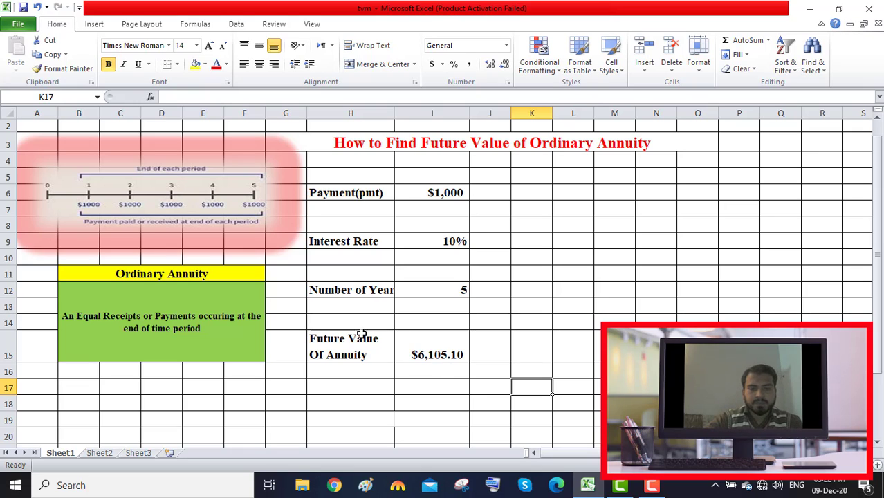
{"action": "left_click", "coordinate": [653, 487]}
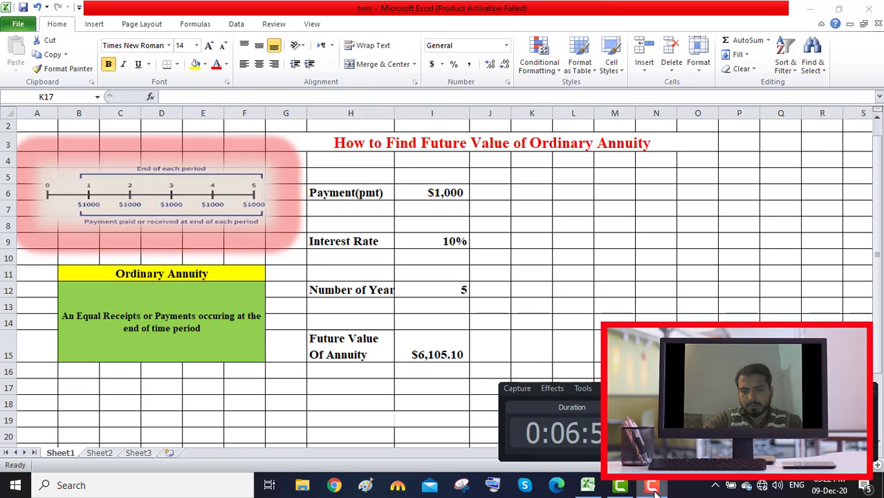